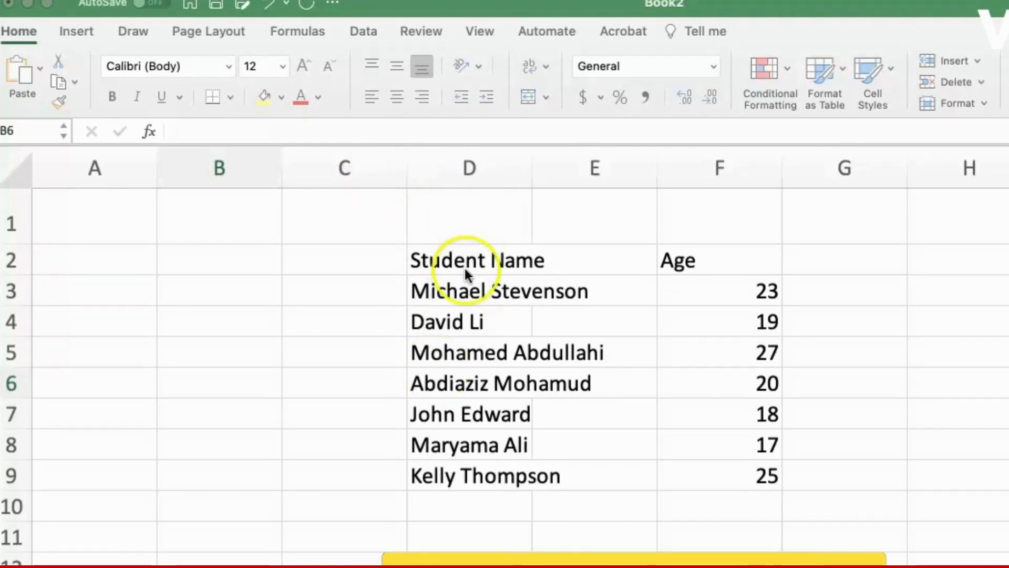
Step: Set the font size of the student name in cell D4 to 16
click(466, 285)
click(466, 285)
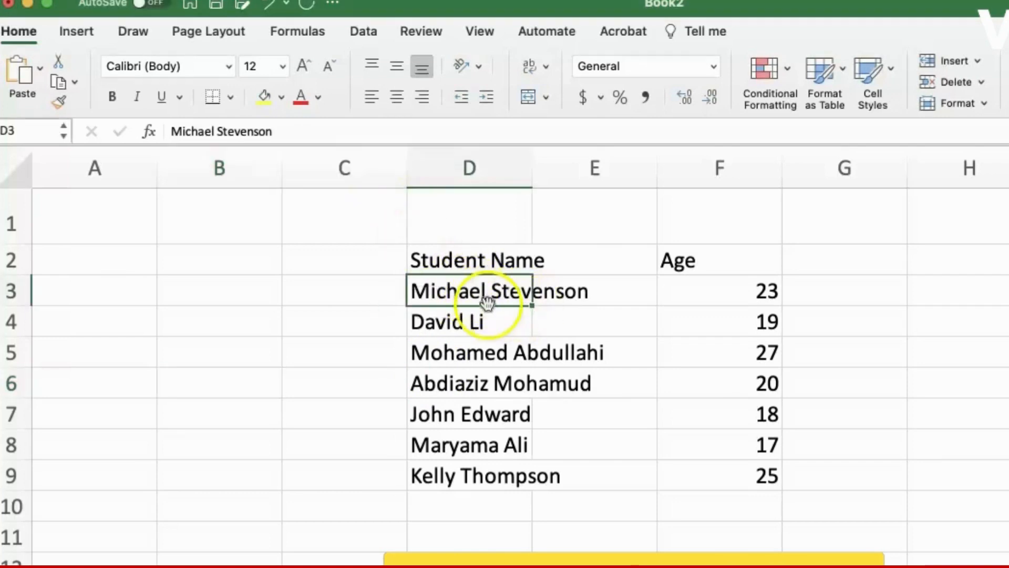
click(475, 320)
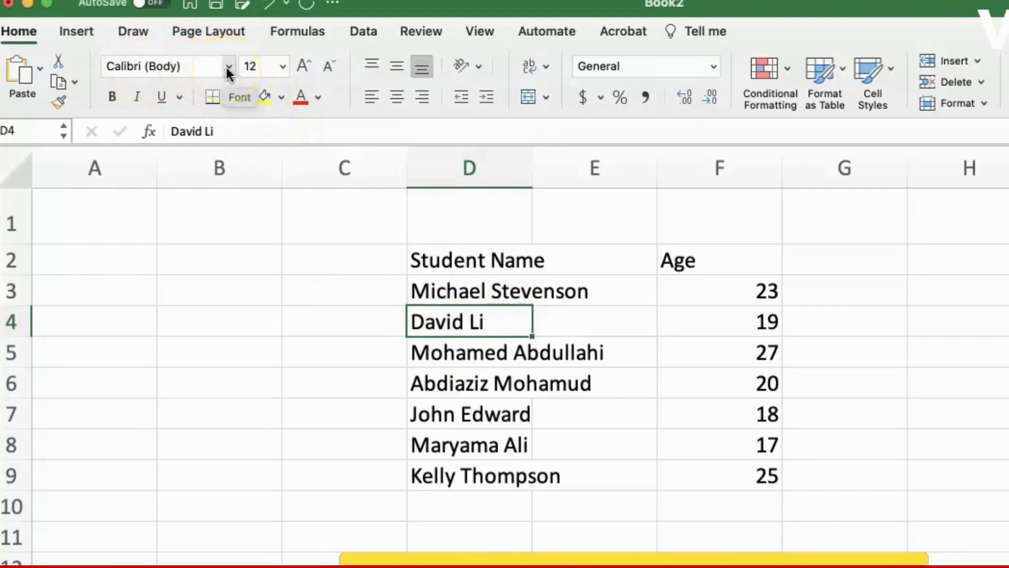
click(277, 65)
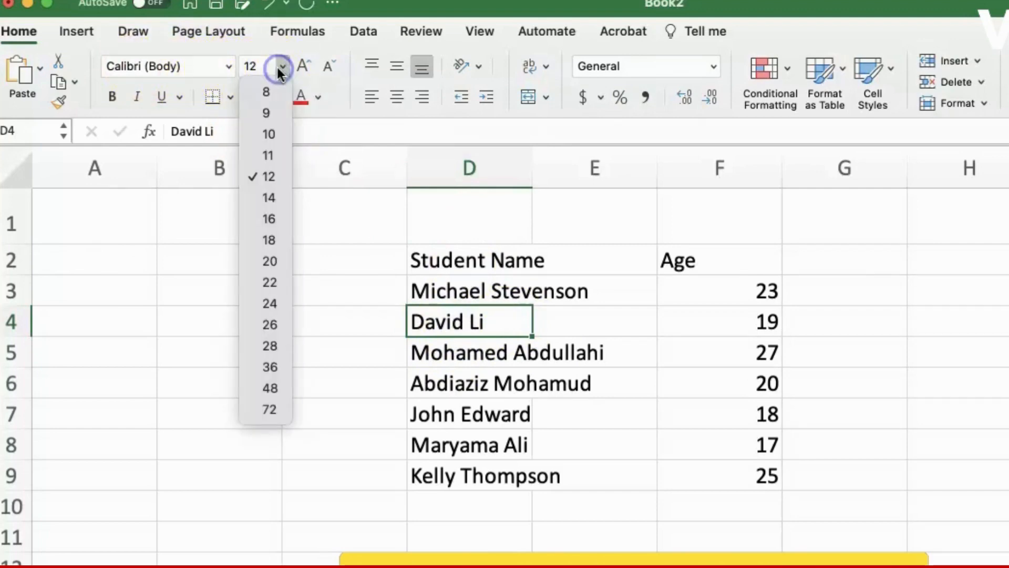
click(269, 218)
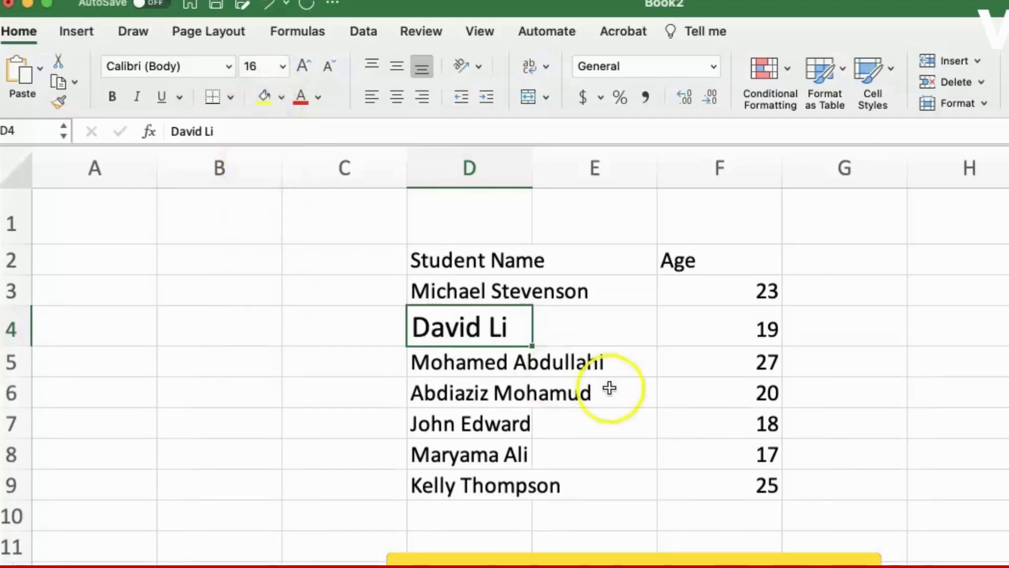
Step: Set the font of the student name in cell D5 to Calibri Light
click(448, 369)
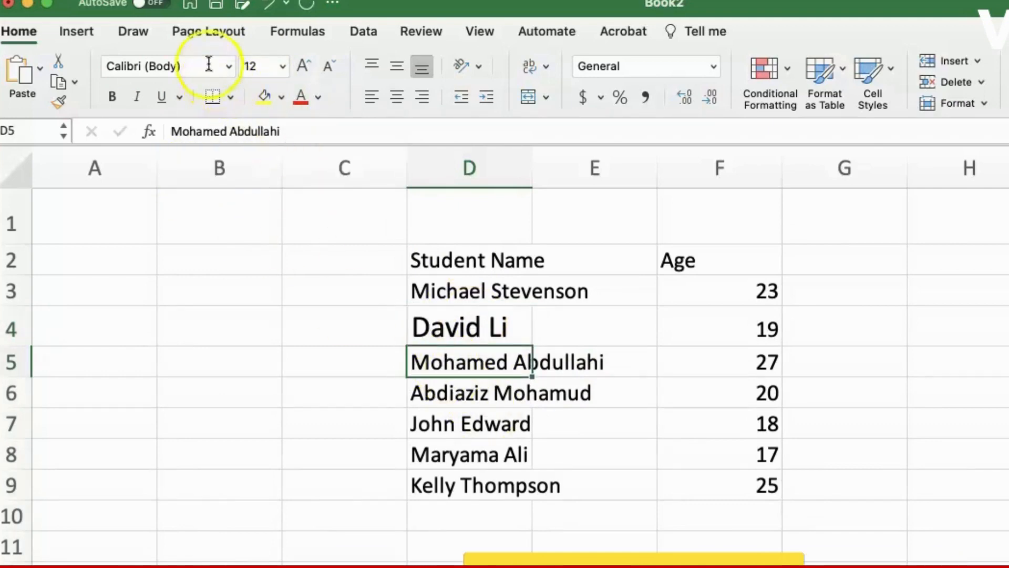
click(231, 62)
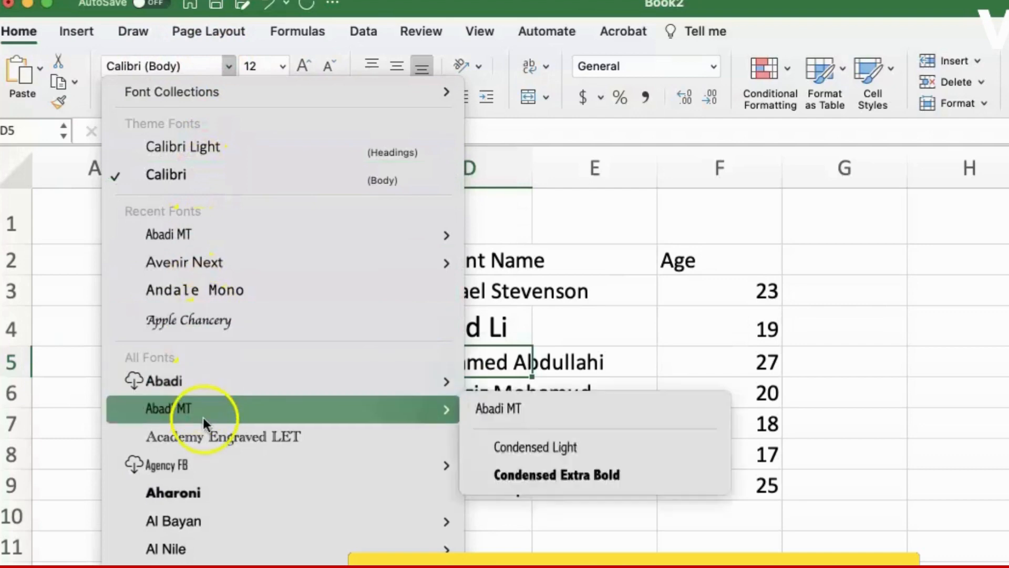
mouse_move(192, 527)
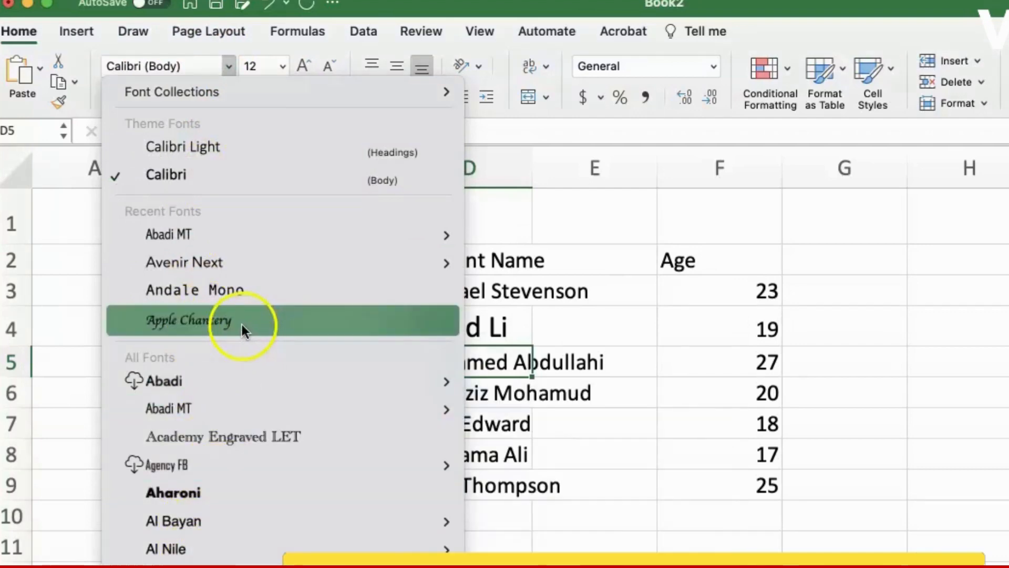
click(194, 148)
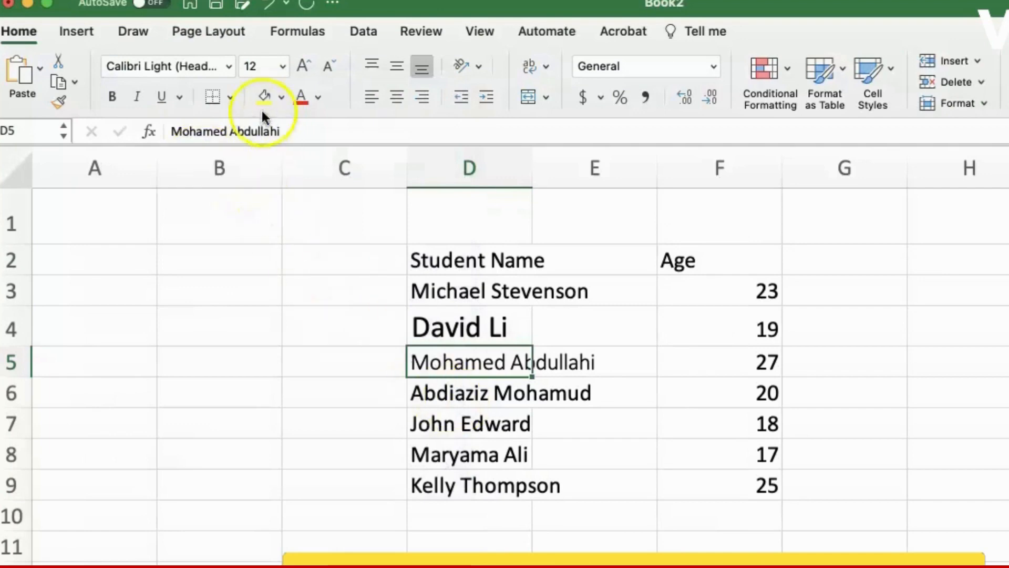
Step: Change the font of the student name in cell D5 to Avenir Next
click(230, 69)
scroll(223, 478, down, 10)
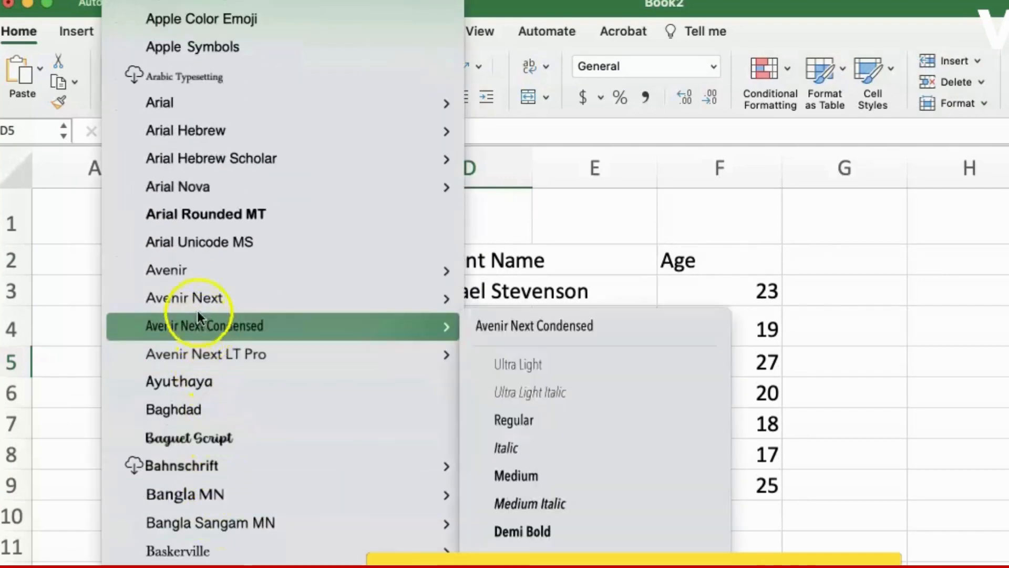
click(192, 294)
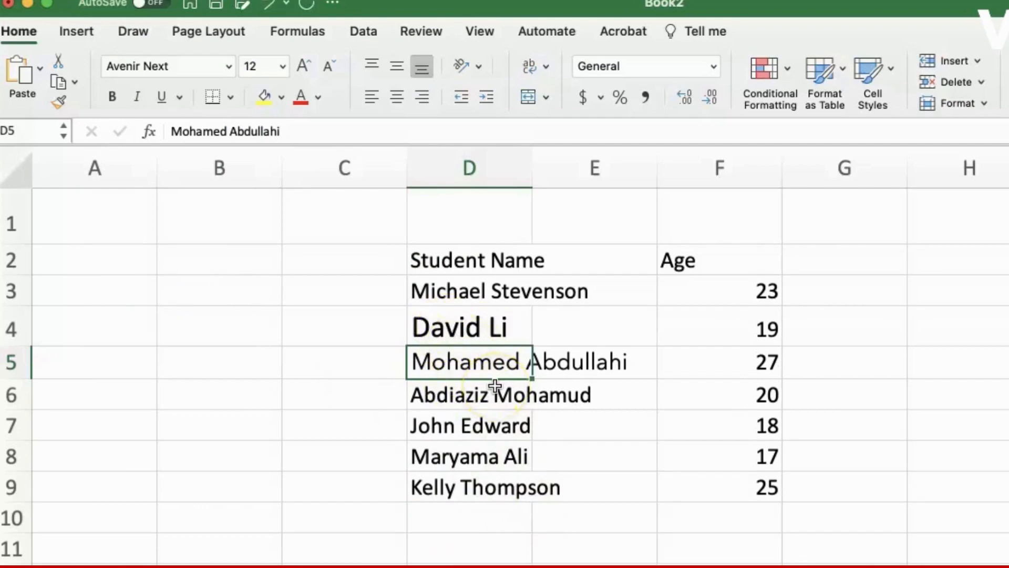
click(459, 319)
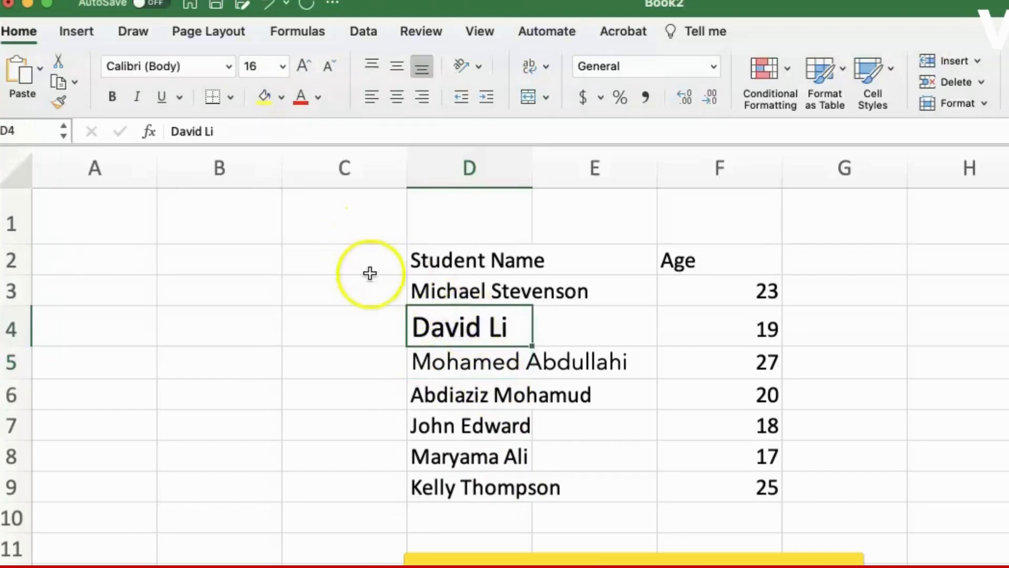
click(490, 364)
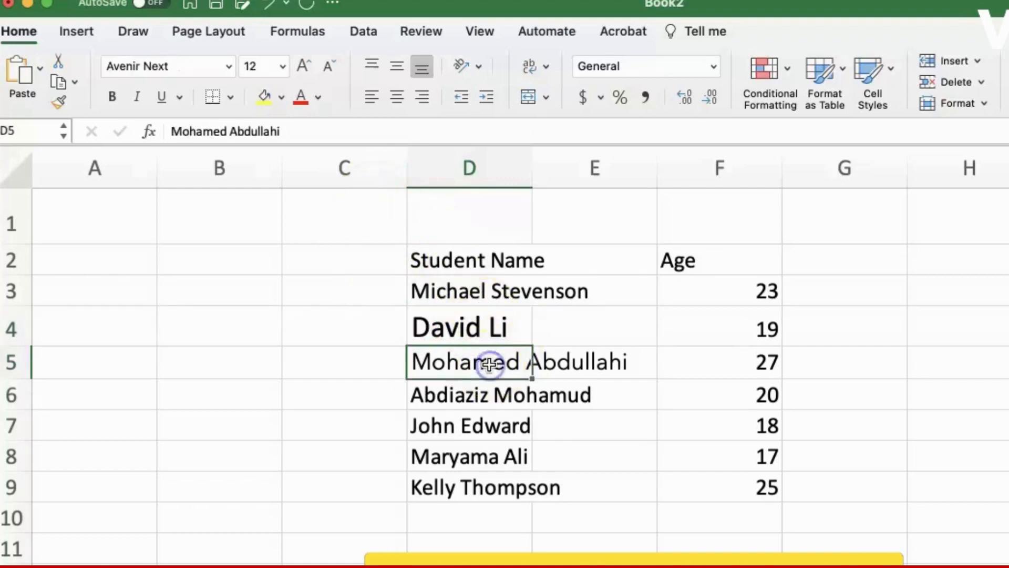
click(317, 98)
click(374, 354)
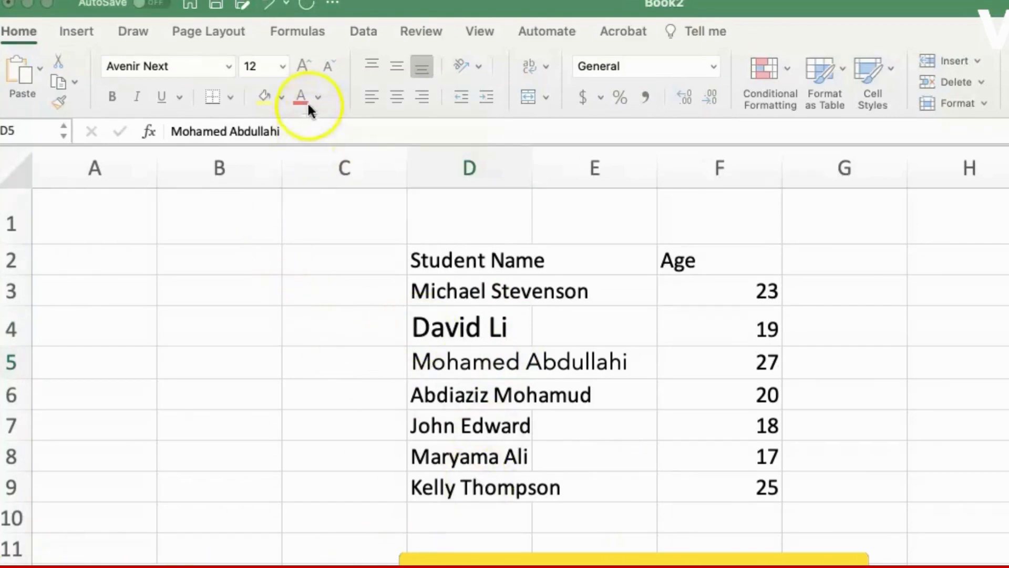
Step: Set the font color of the student name in cell D7 to the blue theme color
click(489, 429)
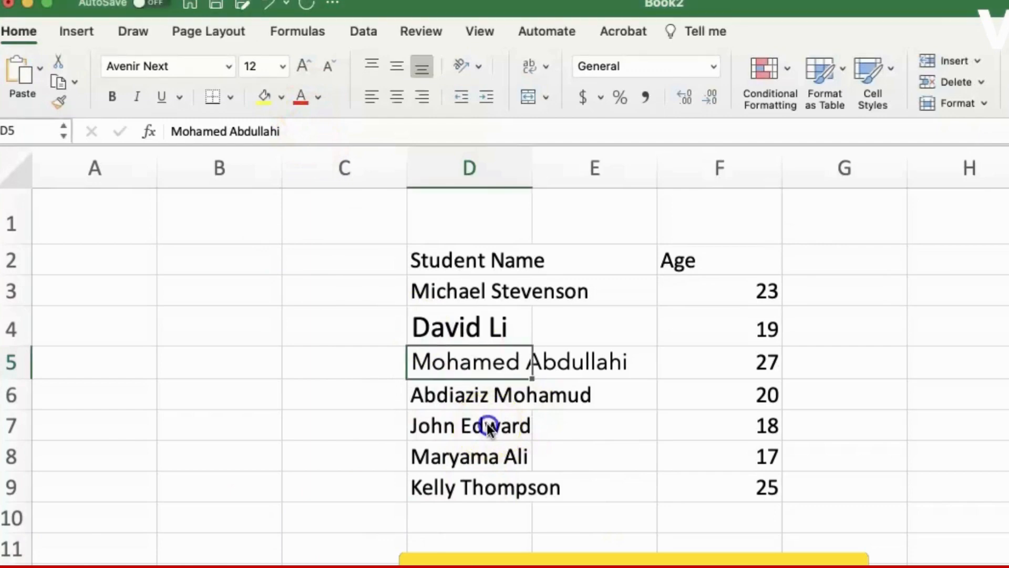
click(487, 424)
click(316, 102)
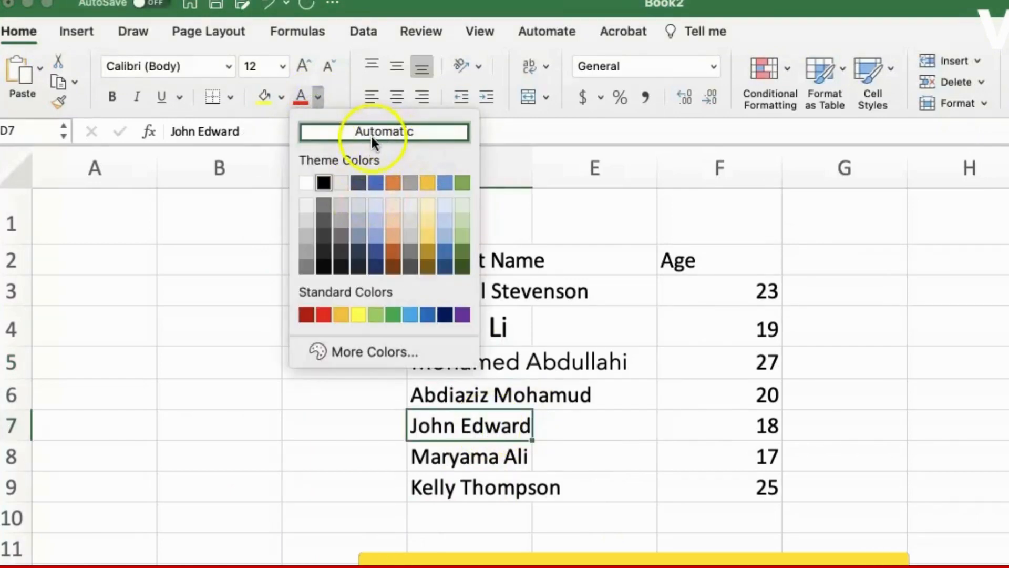
click(375, 182)
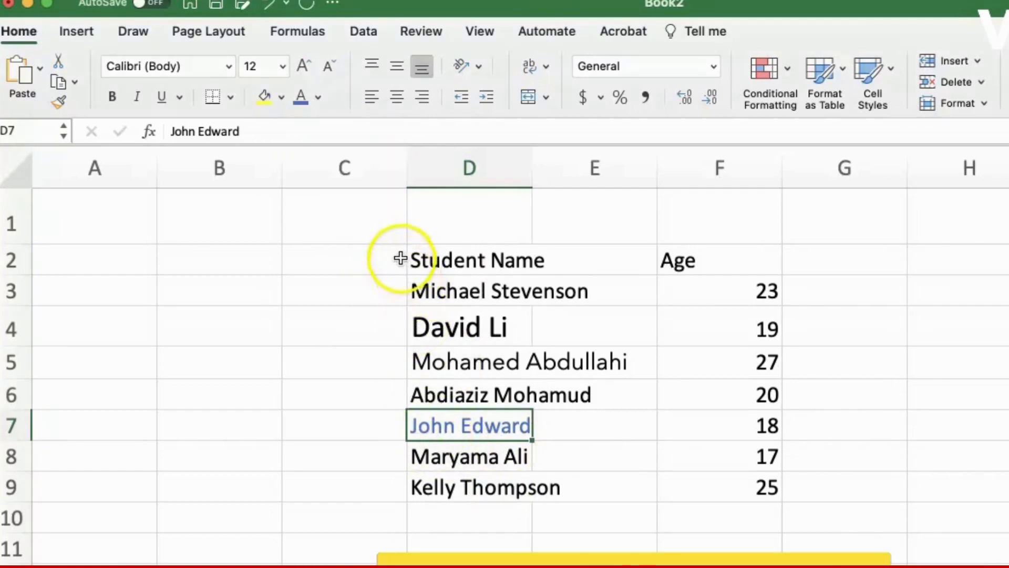
Step: Set the font color of the Student Name column, range C2:E11, to standard red
drag(400, 258, 534, 534)
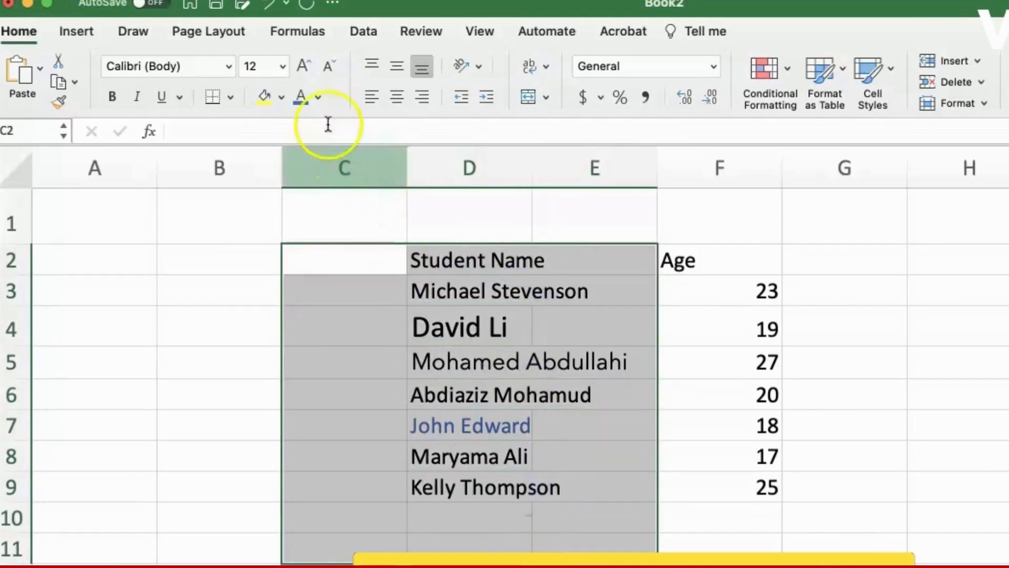
click(316, 98)
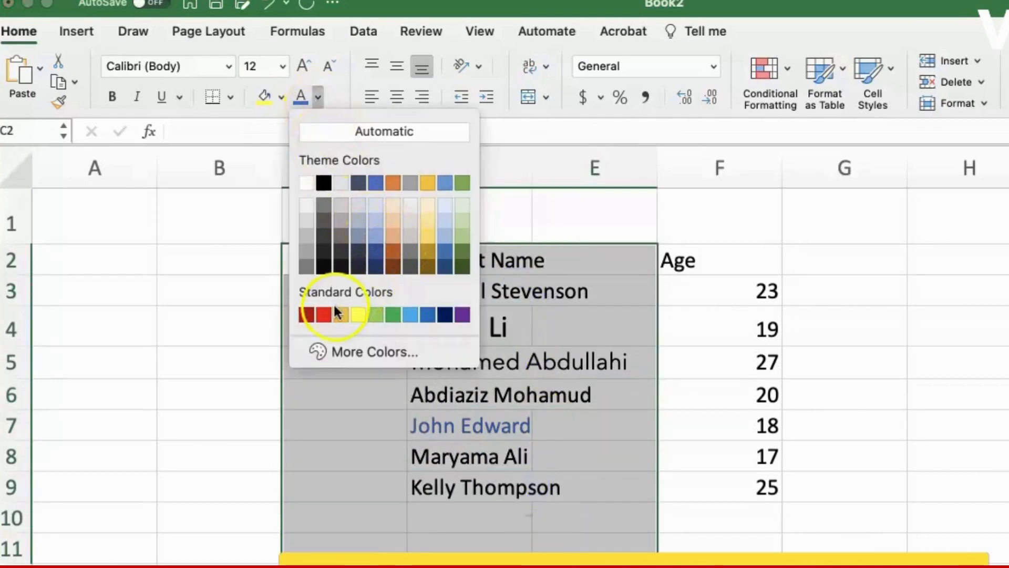
click(324, 315)
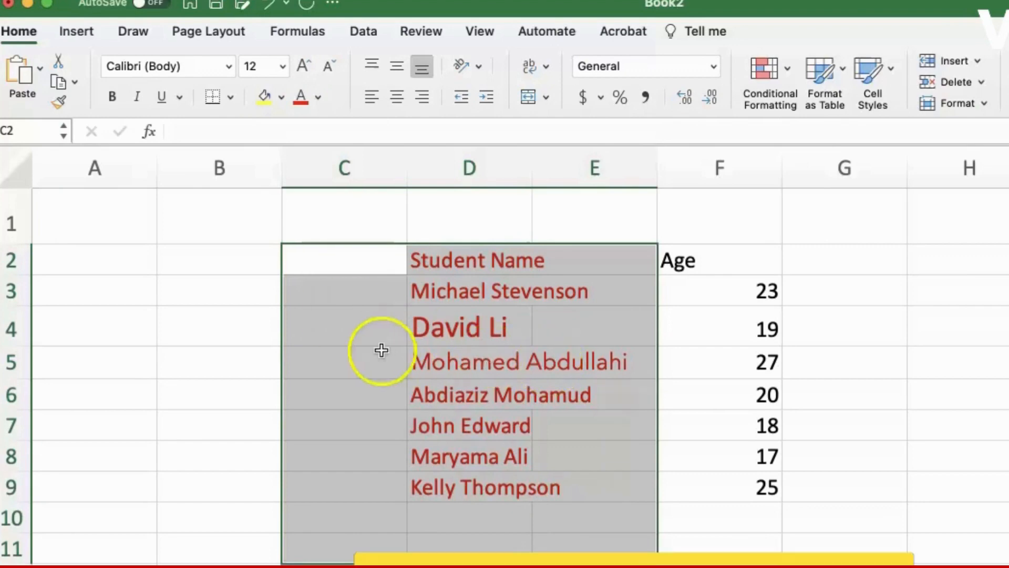
Step: Fill cell D6 with the standard blue background color
click(481, 339)
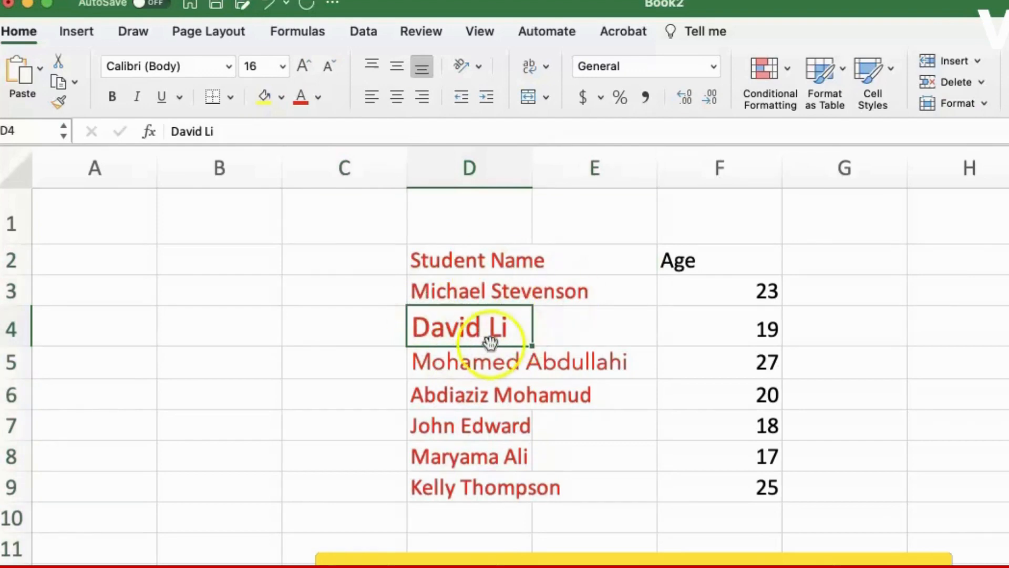
click(448, 393)
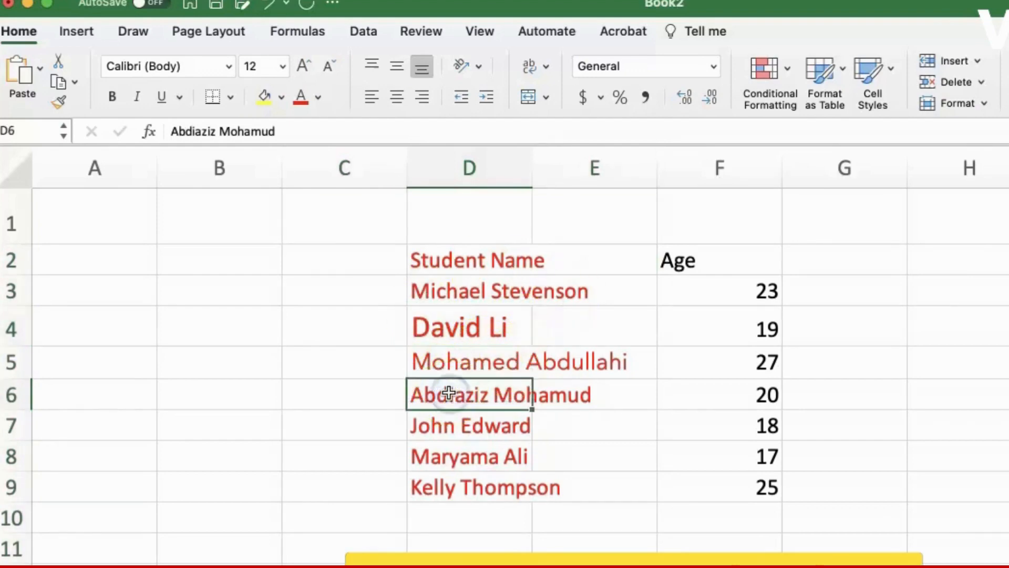
click(279, 102)
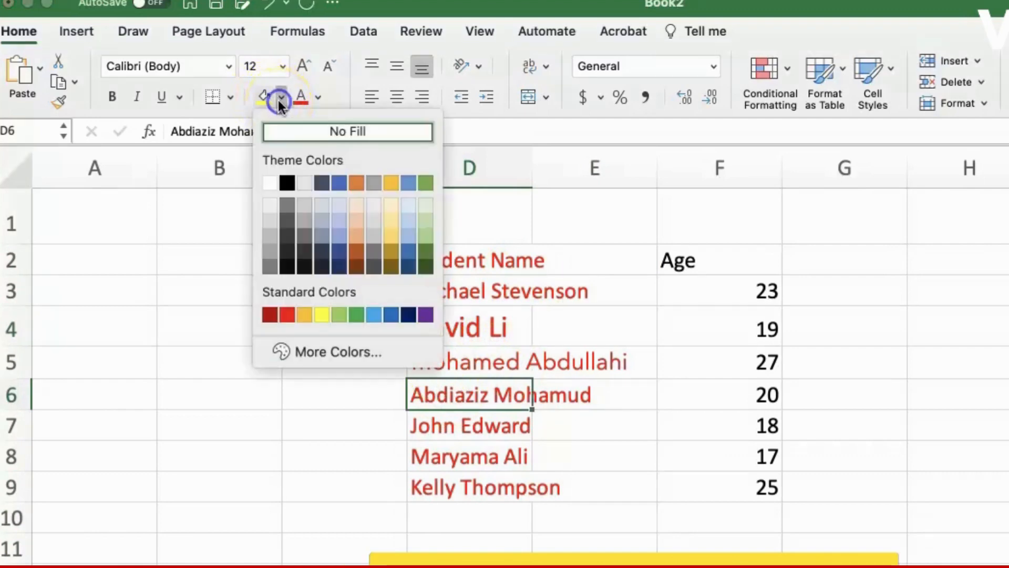
click(390, 314)
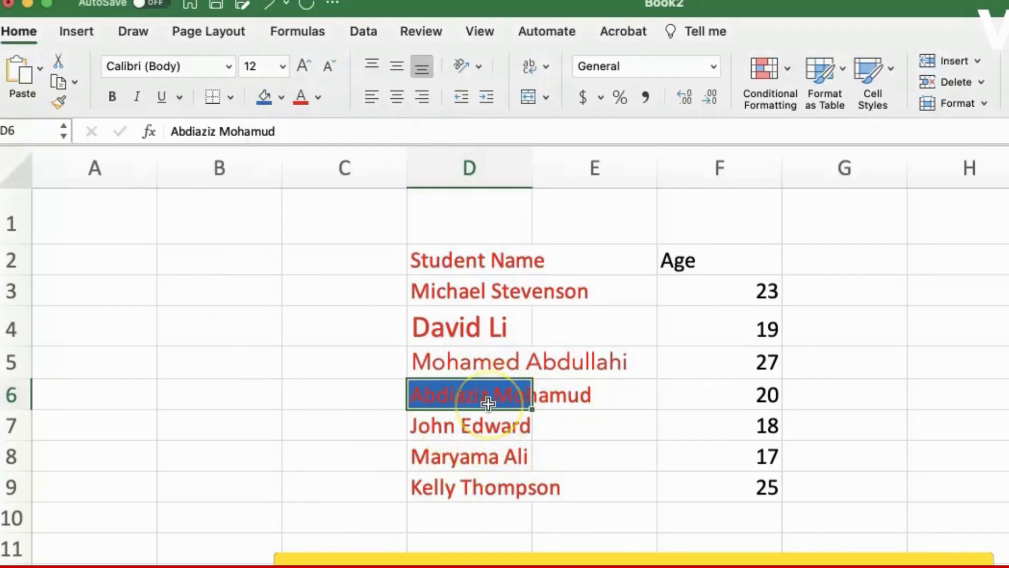
Step: Fill cell D9 with the green theme background color
click(461, 482)
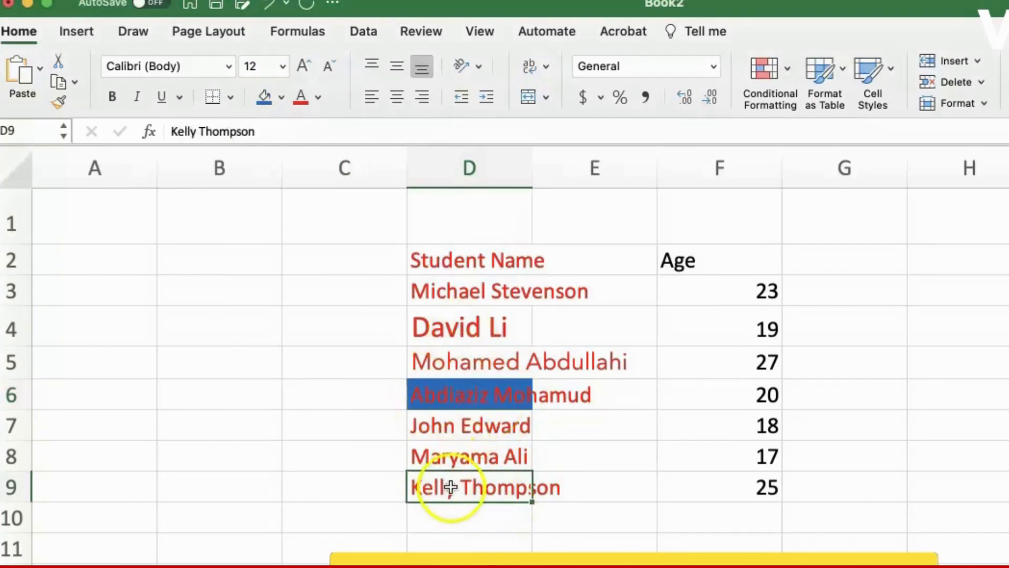
click(282, 97)
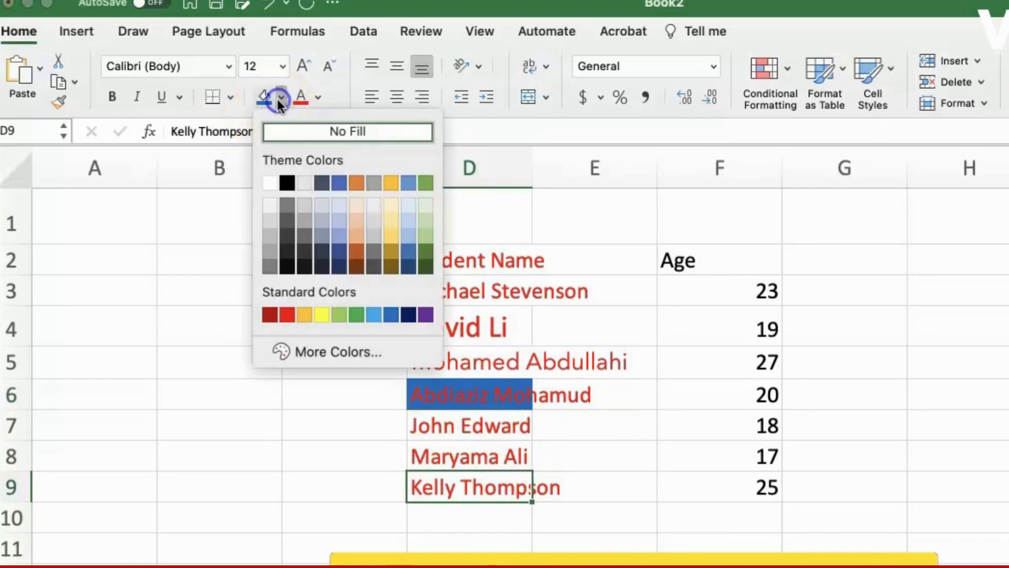
click(425, 184)
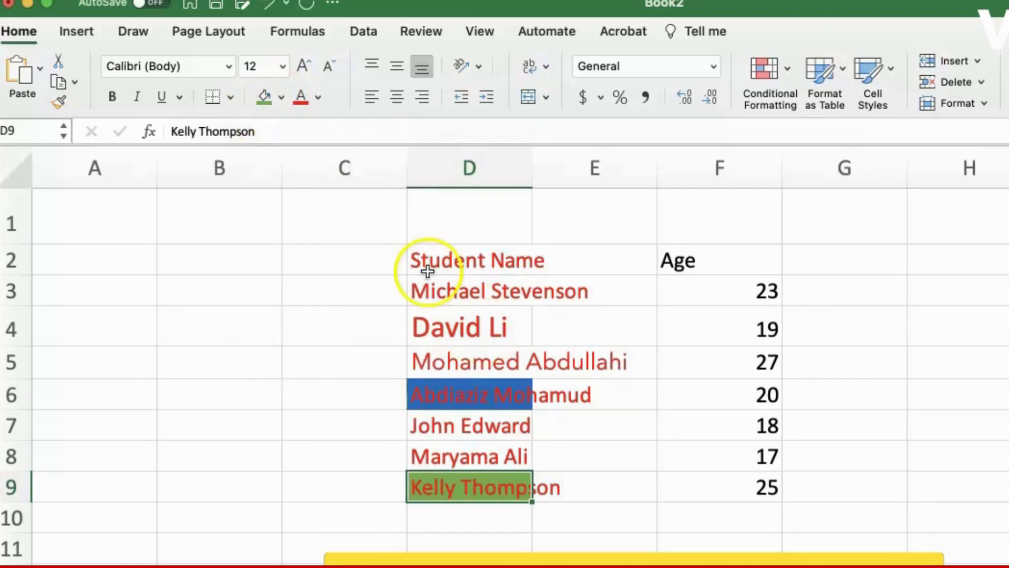
Step: Fill the range C2:E10 around the student names with the standard light blue background color
drag(399, 254, 550, 522)
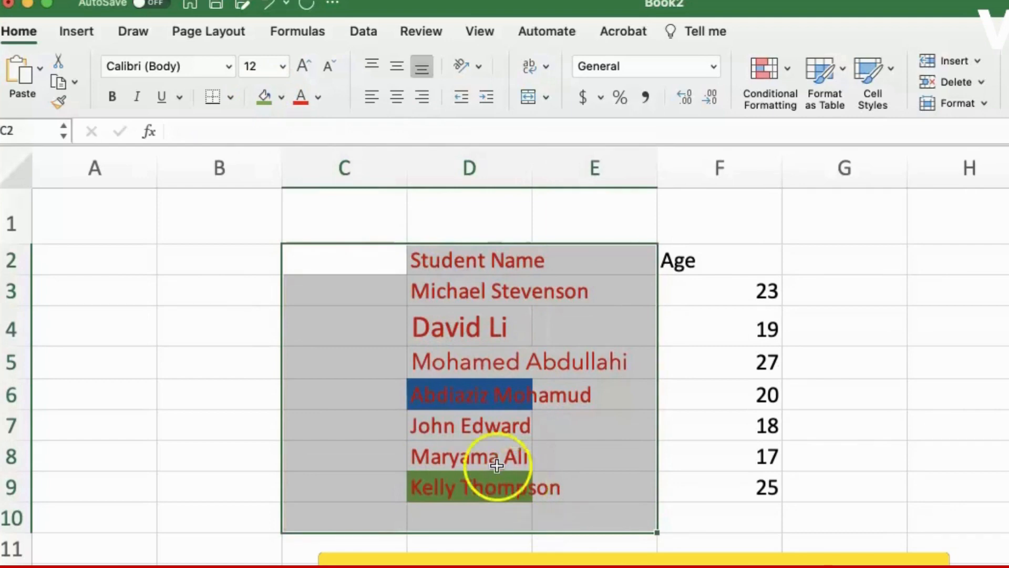
click(280, 97)
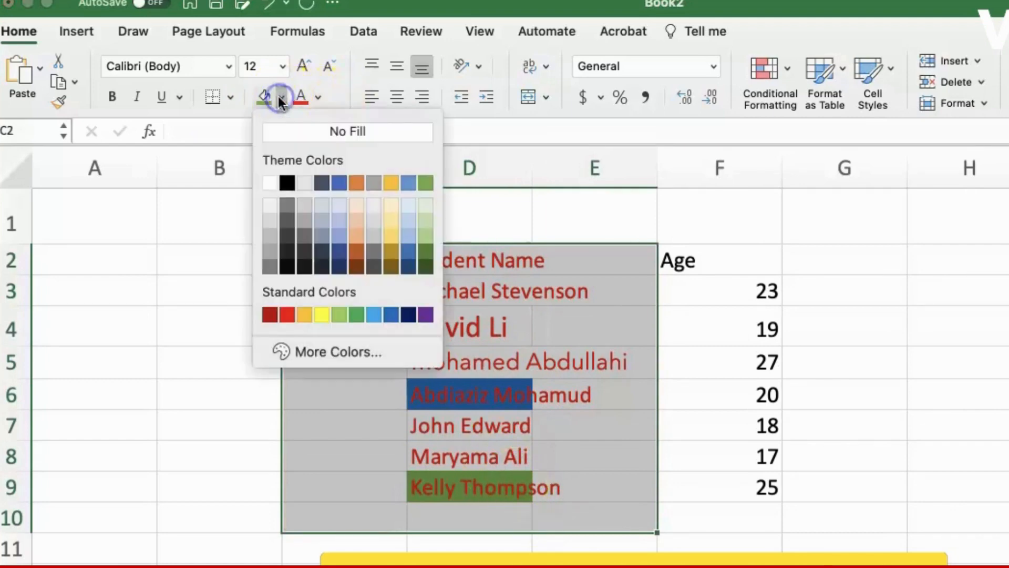
click(377, 311)
click(752, 417)
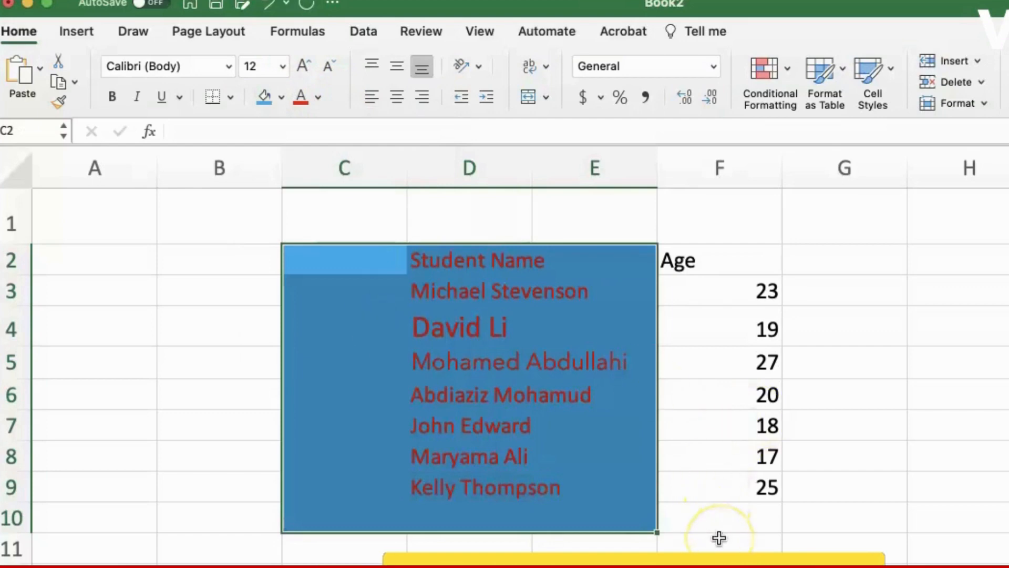
click(337, 317)
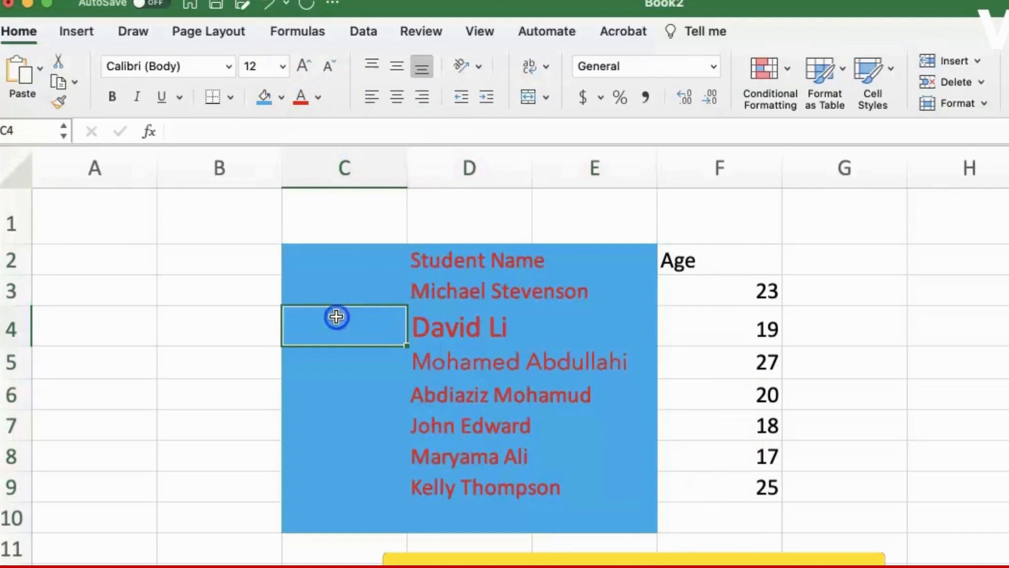
click(475, 253)
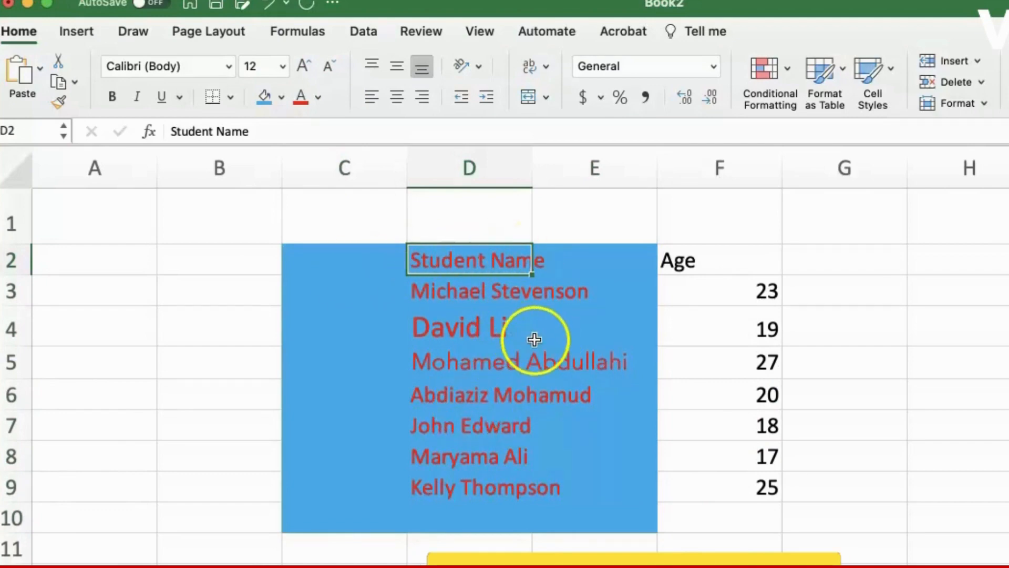
click(251, 404)
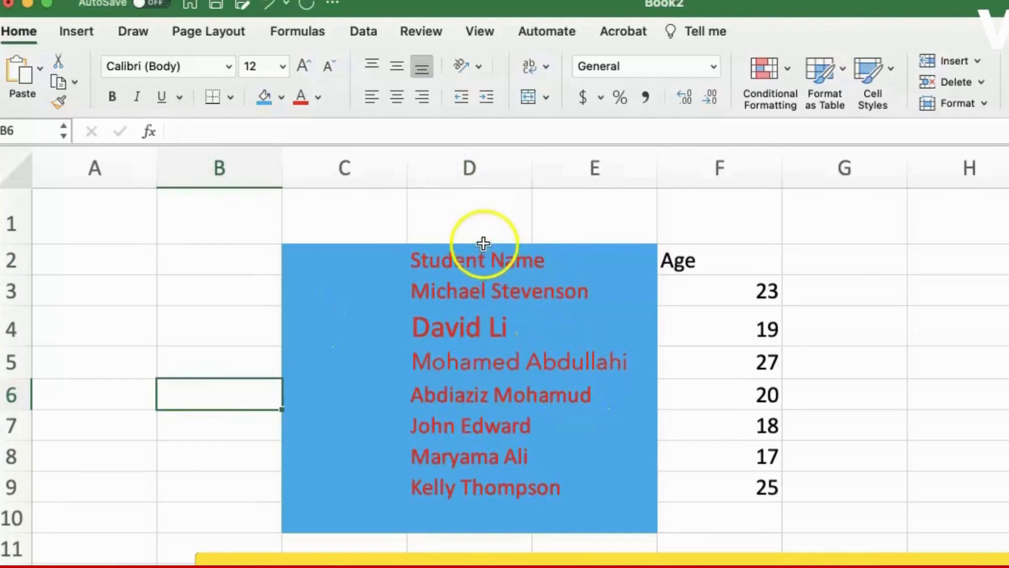
click(422, 298)
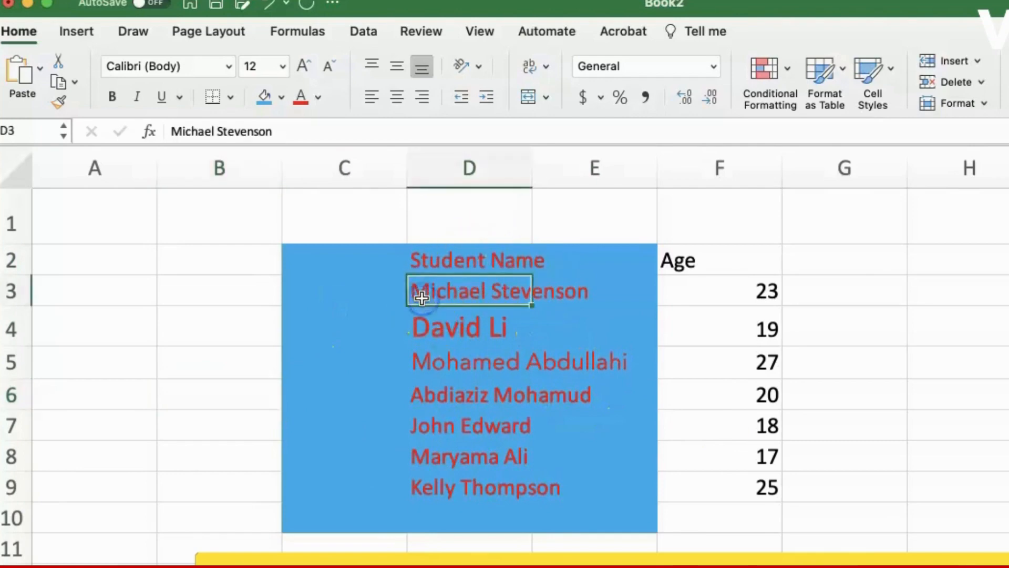
click(450, 349)
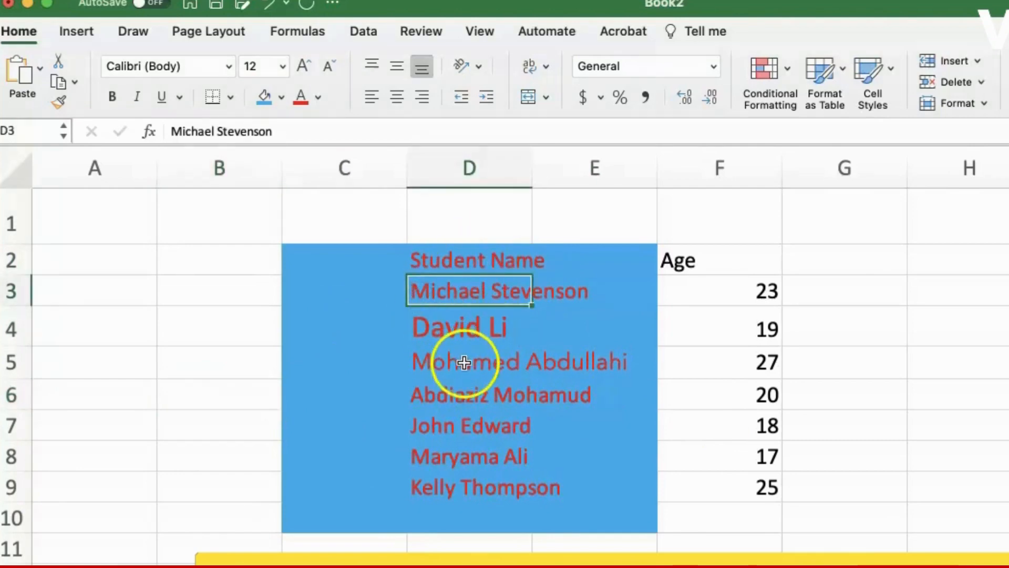
click(467, 394)
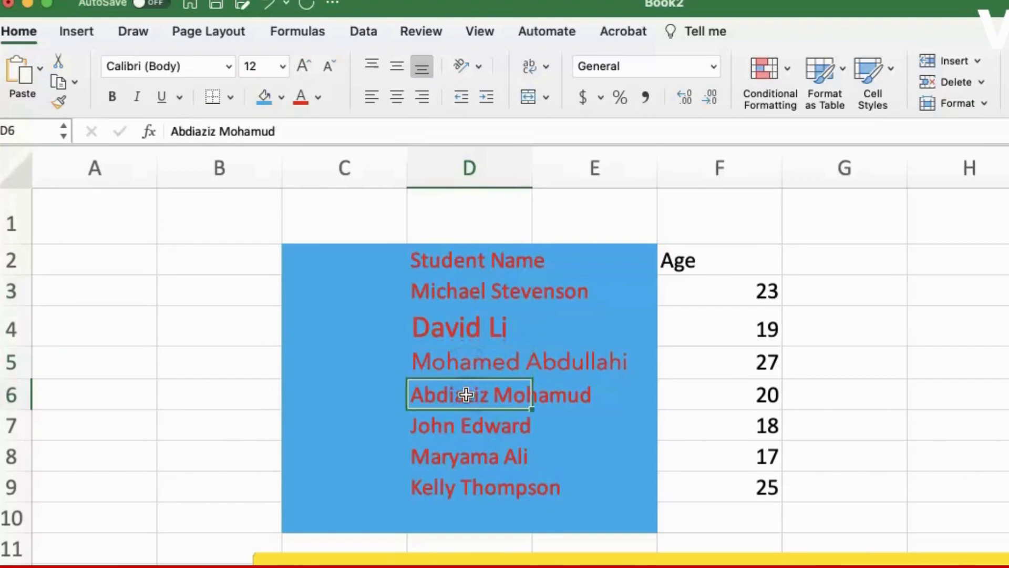
Step: Widen column D to 19.33 (121 pixels) and check how the entries in D2:D6 fit
click(484, 490)
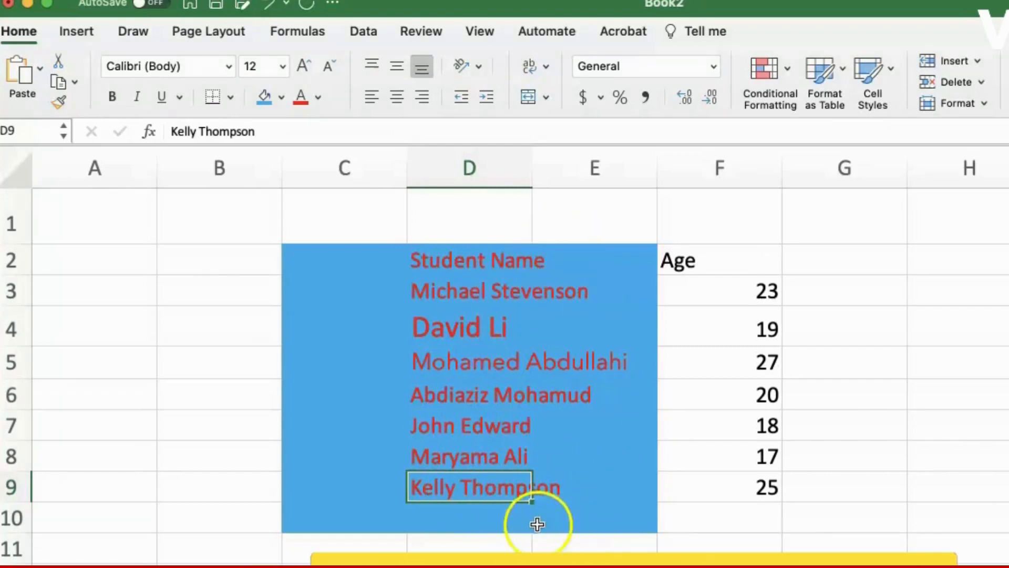
click(462, 488)
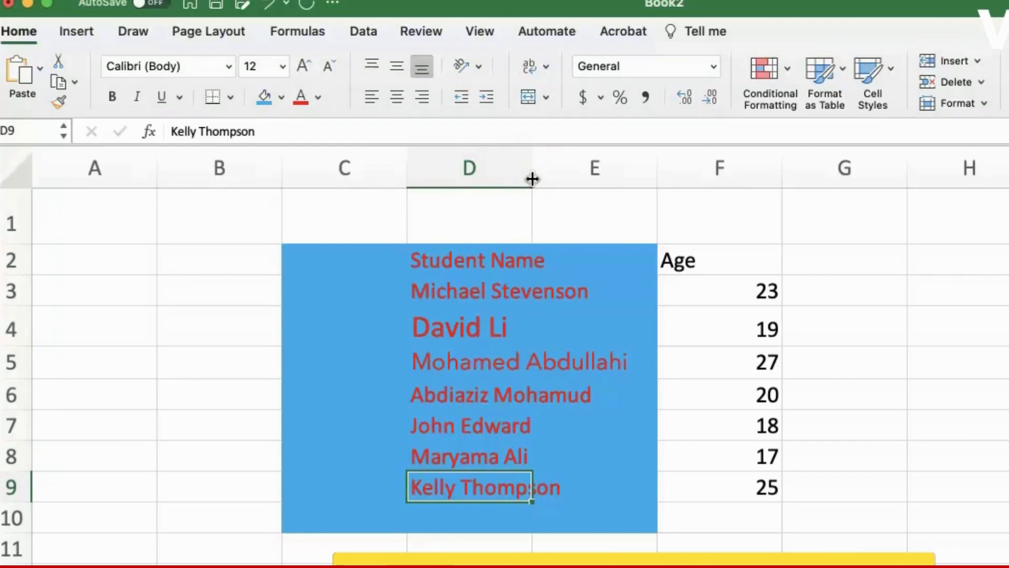
drag(532, 179, 639, 183)
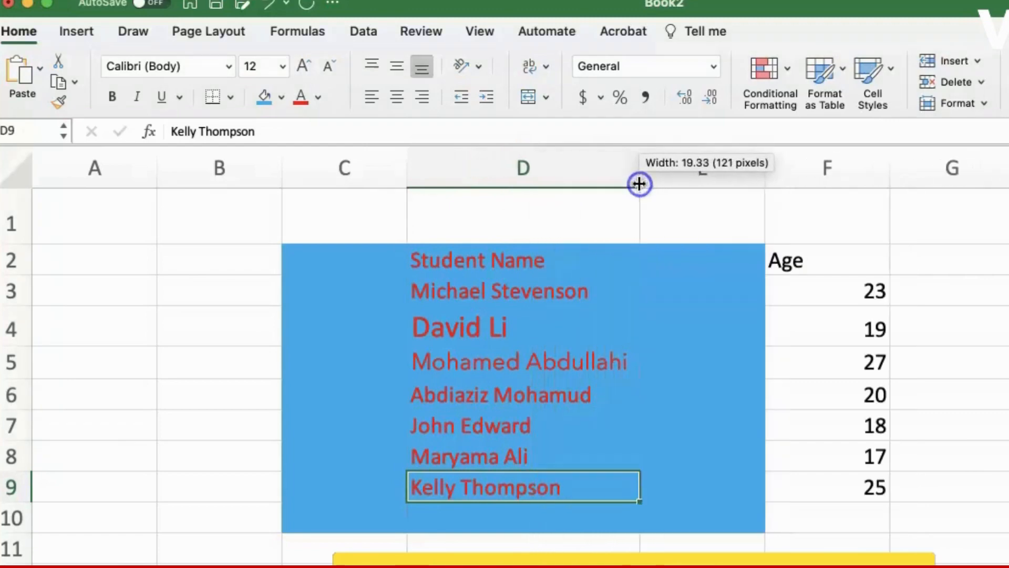
click(515, 320)
click(507, 289)
click(490, 257)
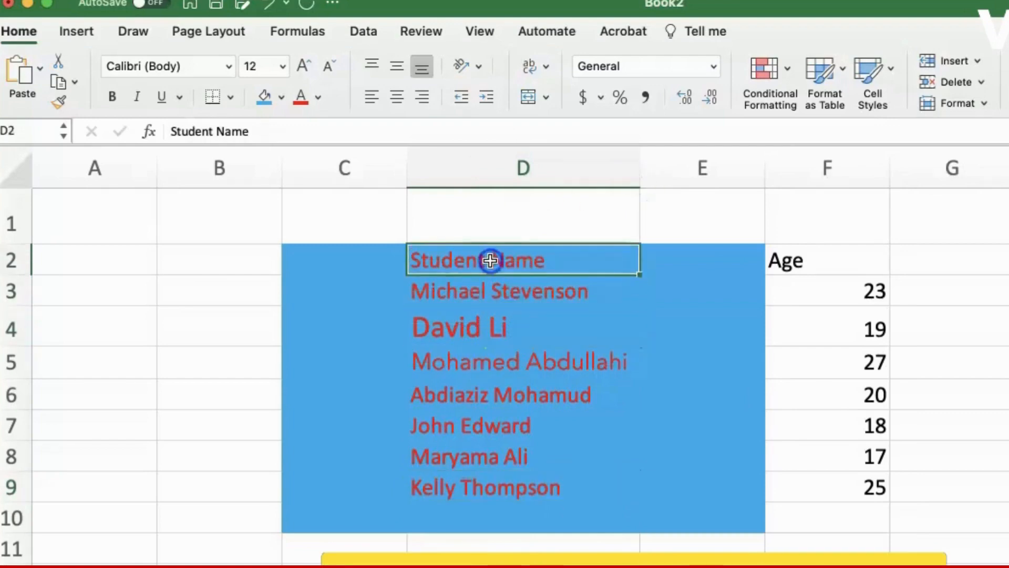
click(494, 316)
click(504, 360)
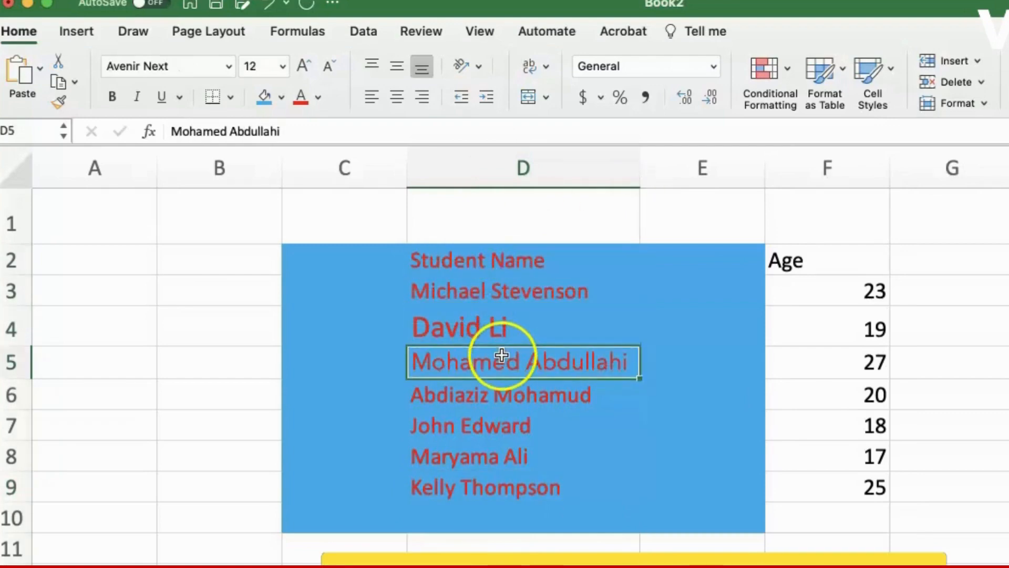
click(509, 388)
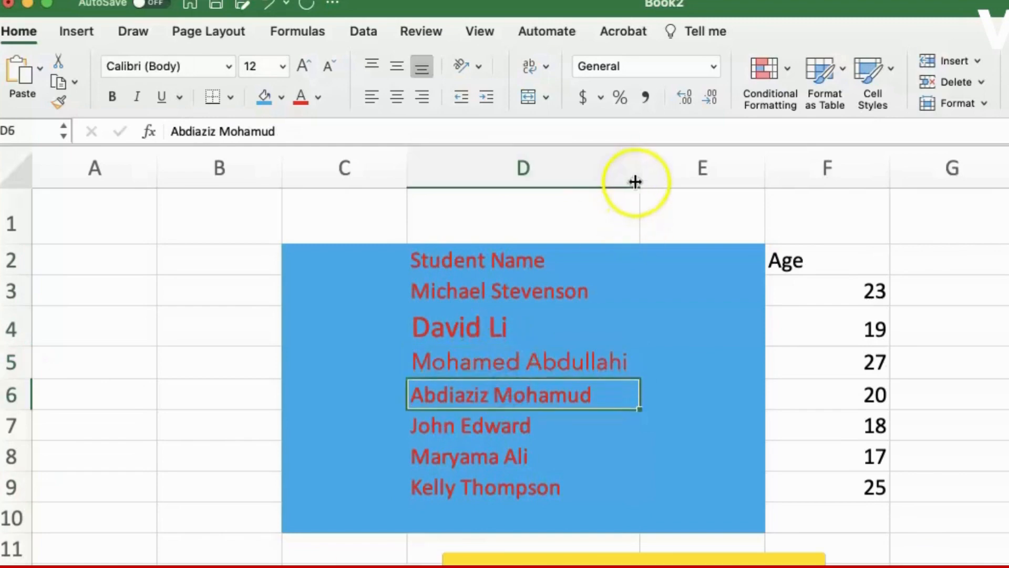
Step: Narrow column D, and AutoFit its width to the longest student name
drag(638, 178, 547, 181)
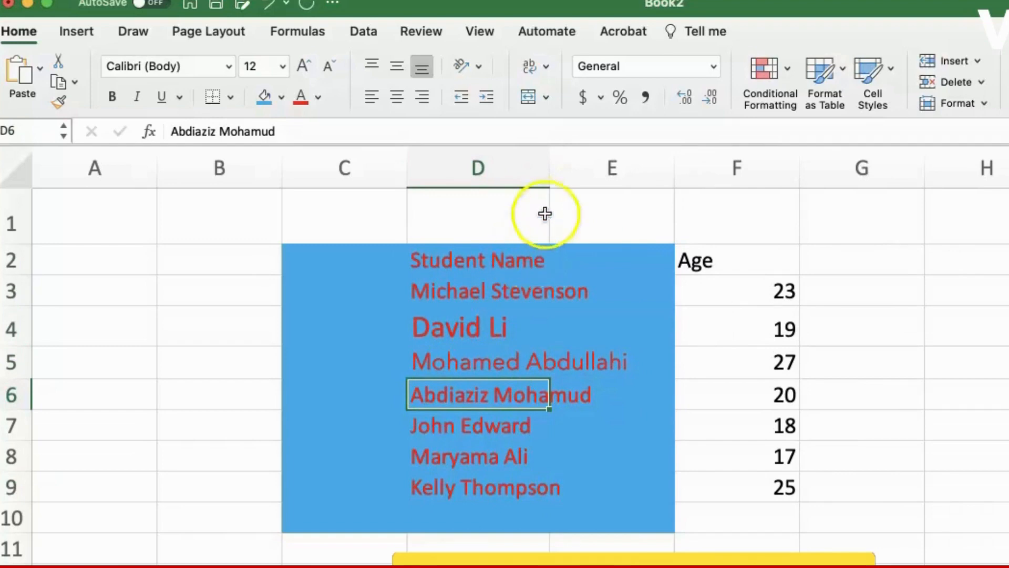
double_click(548, 179)
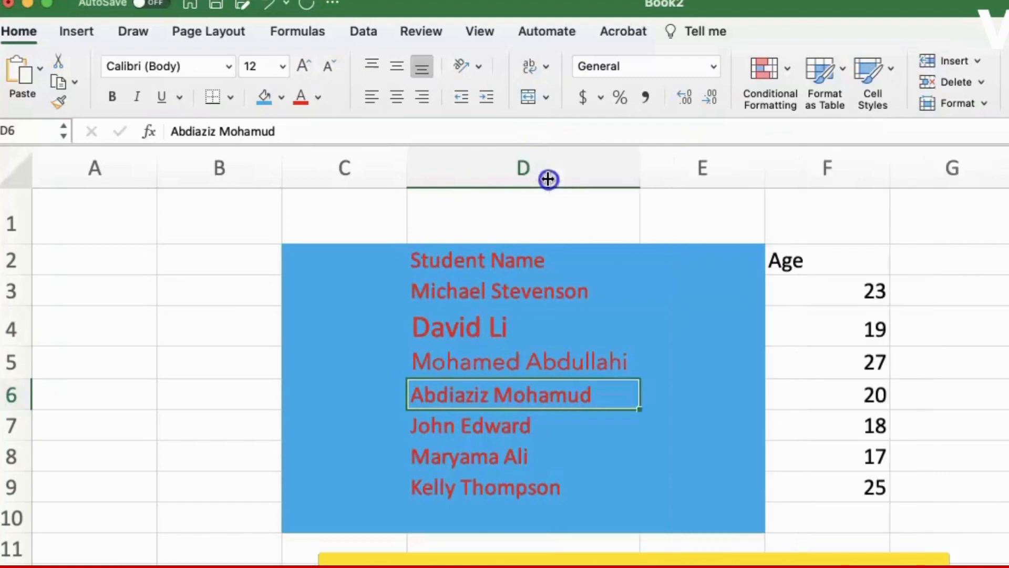
click(547, 174)
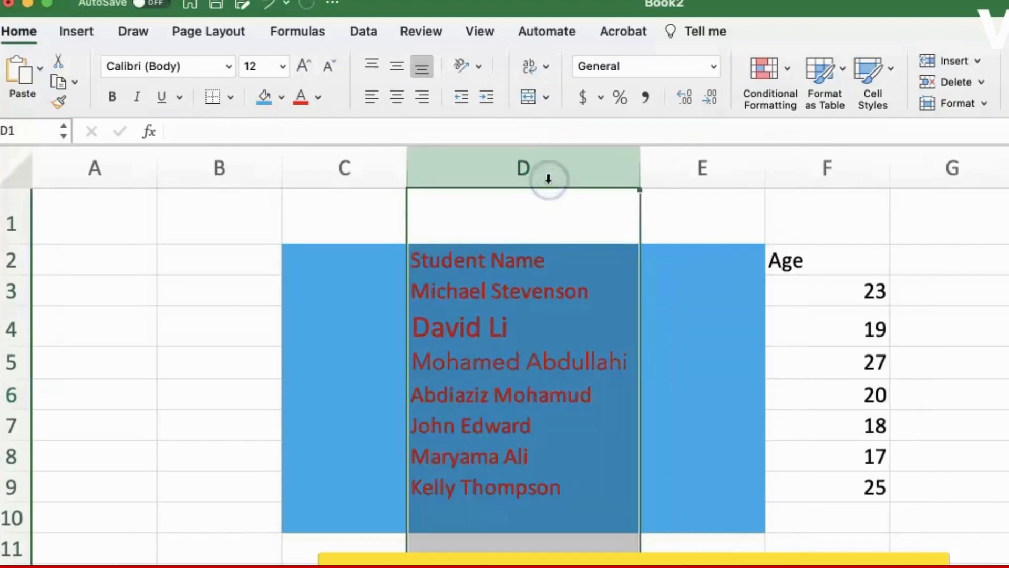
click(601, 214)
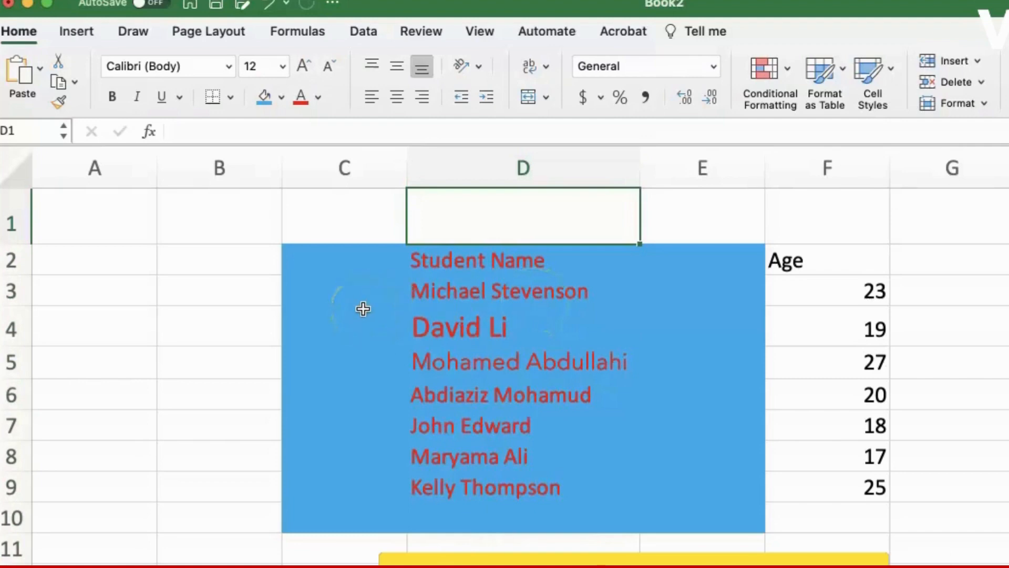
Step: AutoFit the width of all columns at once with the entire worksheet selected
click(24, 181)
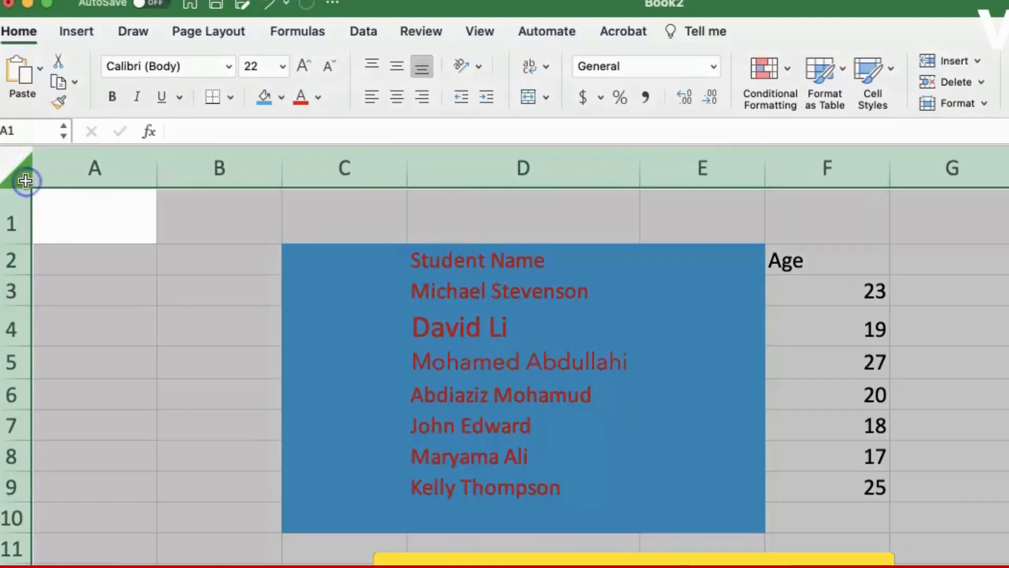
click(428, 210)
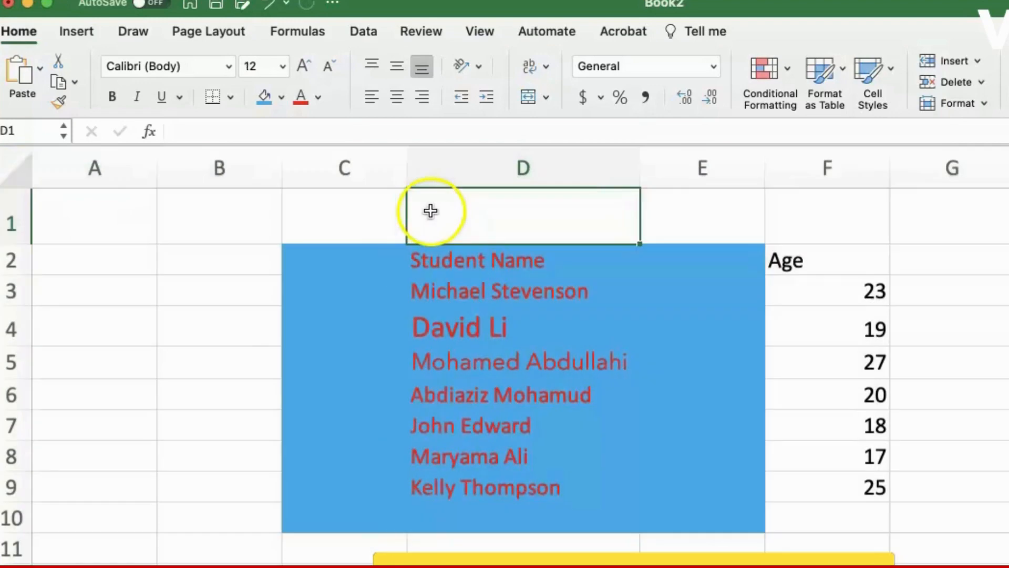
click(21, 177)
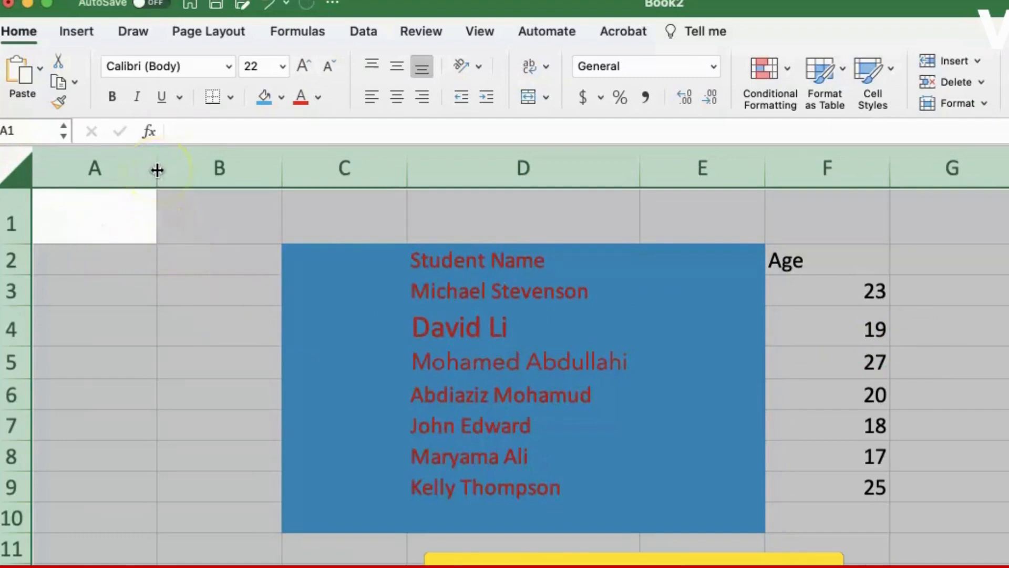
double_click(642, 168)
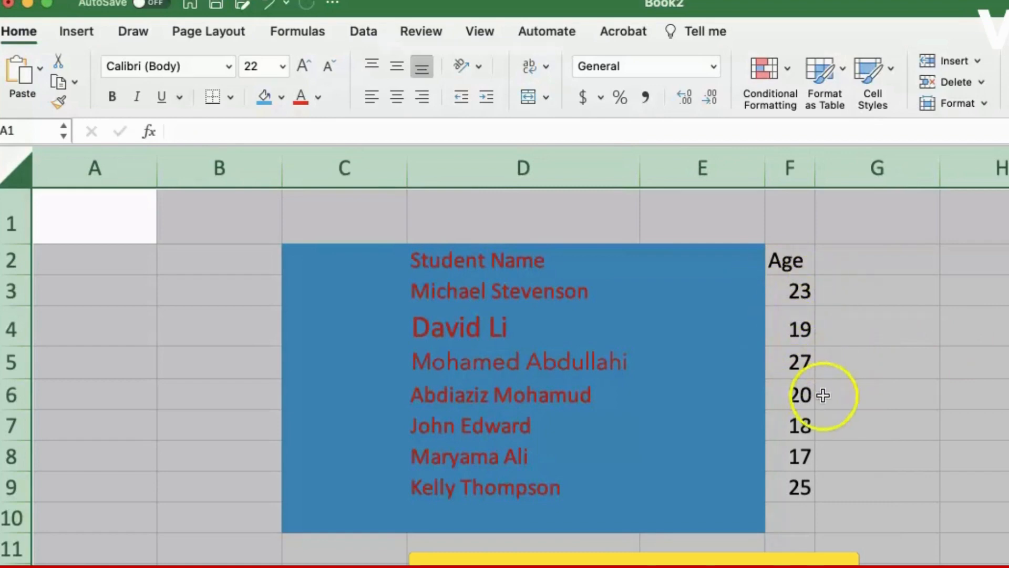
click(862, 450)
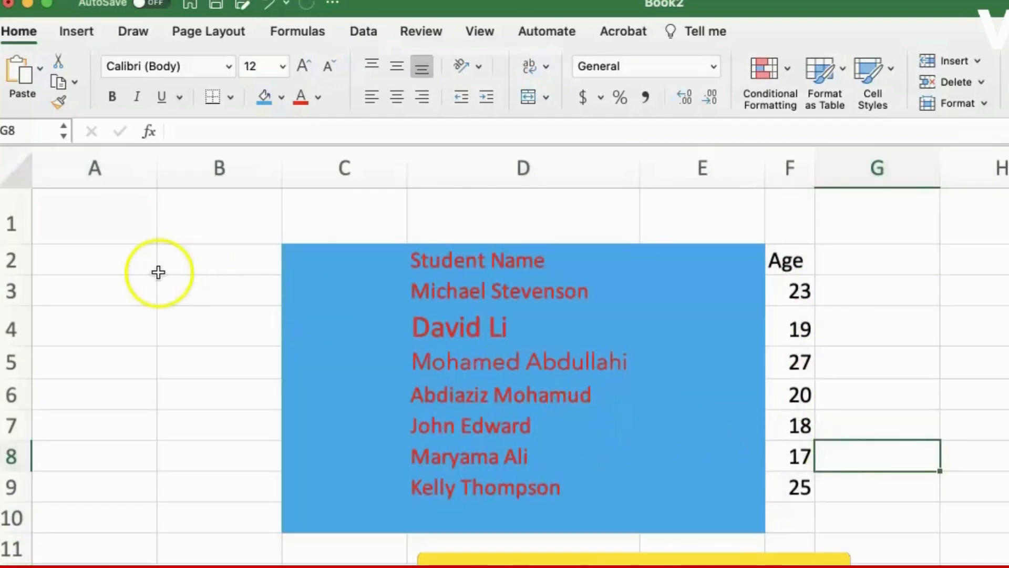
Step: Select the entire worksheet again
click(20, 177)
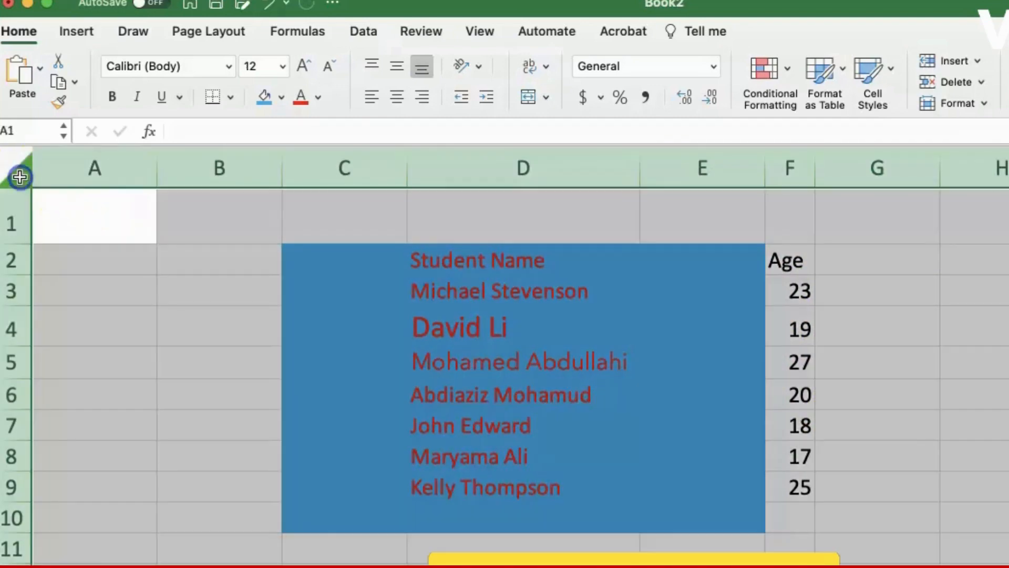